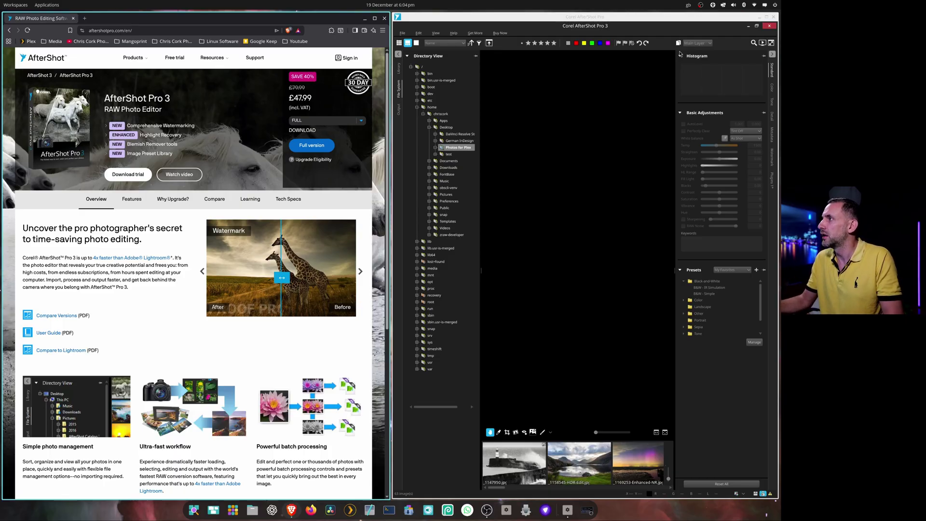
Step: Leave the AfterShot product page in Brave and give the AfterShot Pro 3 window focus
click(757, 26)
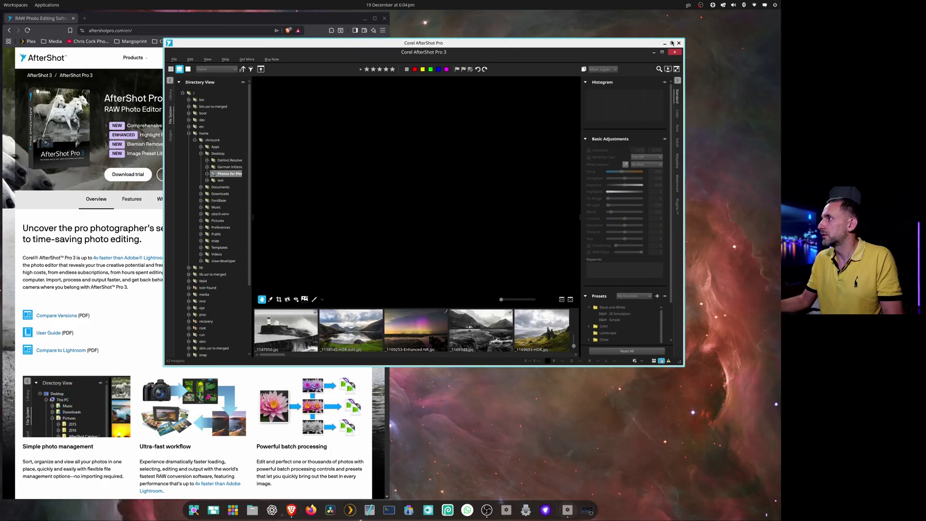
Step: Maximize AfterShot Pro, open the aurora beach photo in single-image view, and raise its exposure to 0.30
double_click(674, 43)
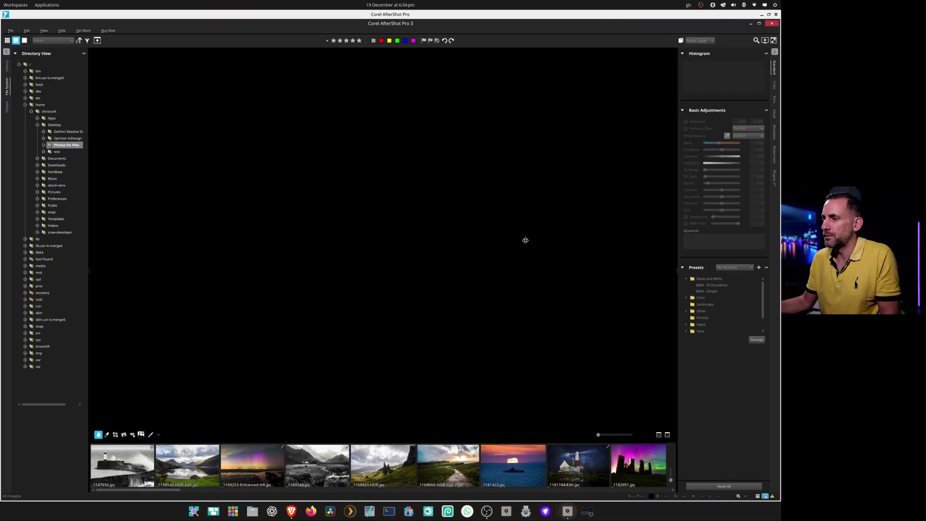
double_click(244, 468)
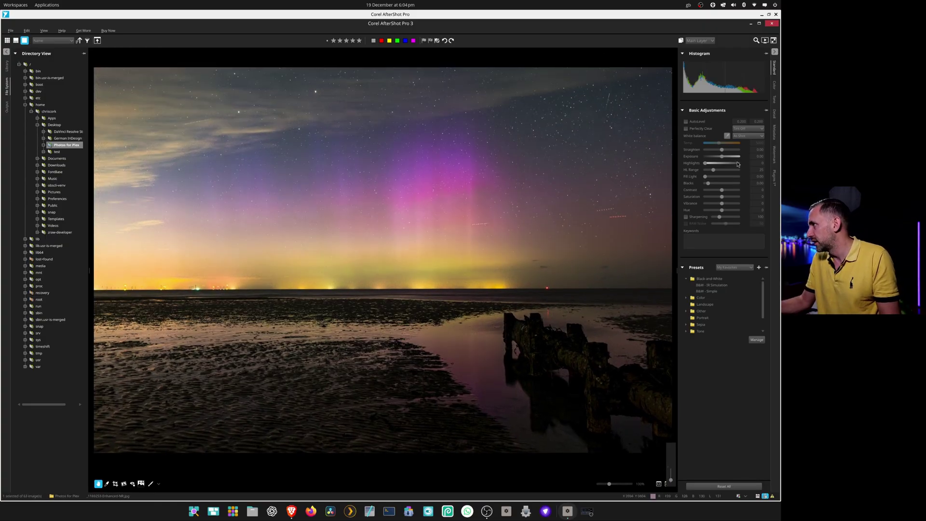
drag(722, 156, 719, 198)
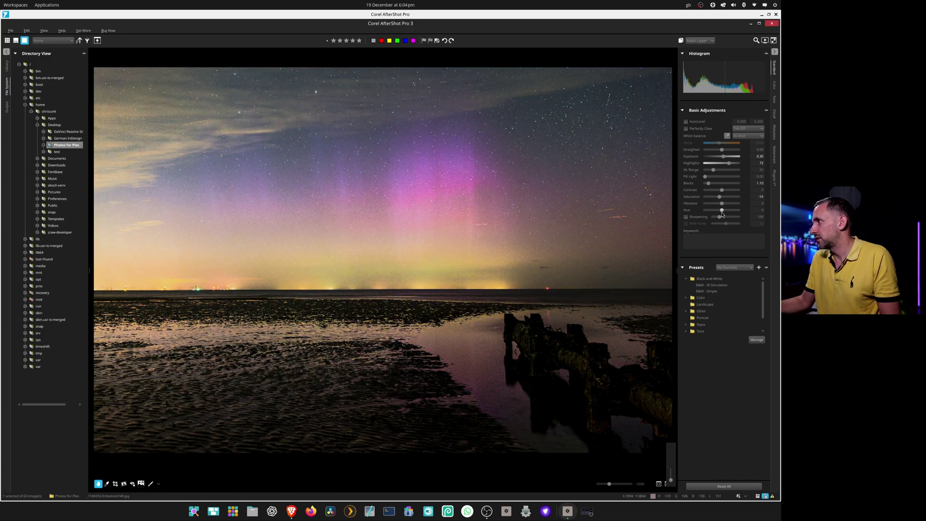
click(775, 87)
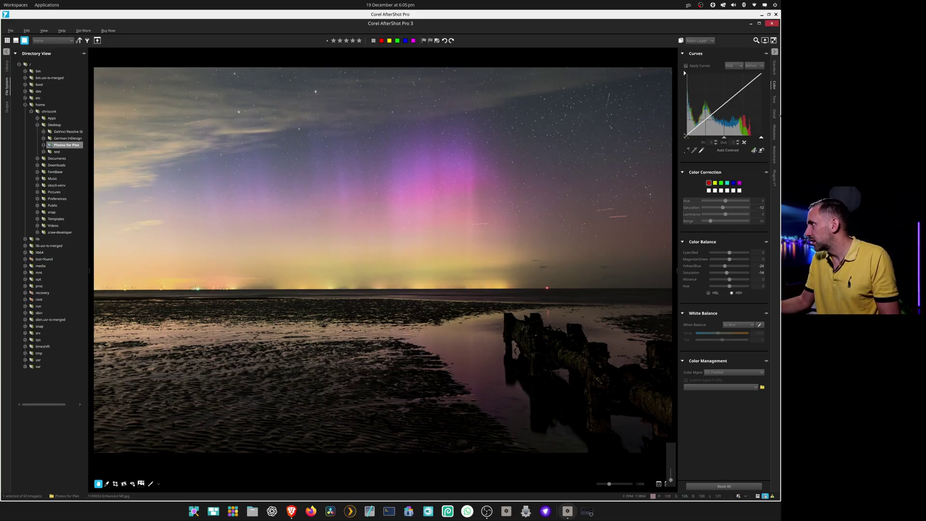
click(775, 101)
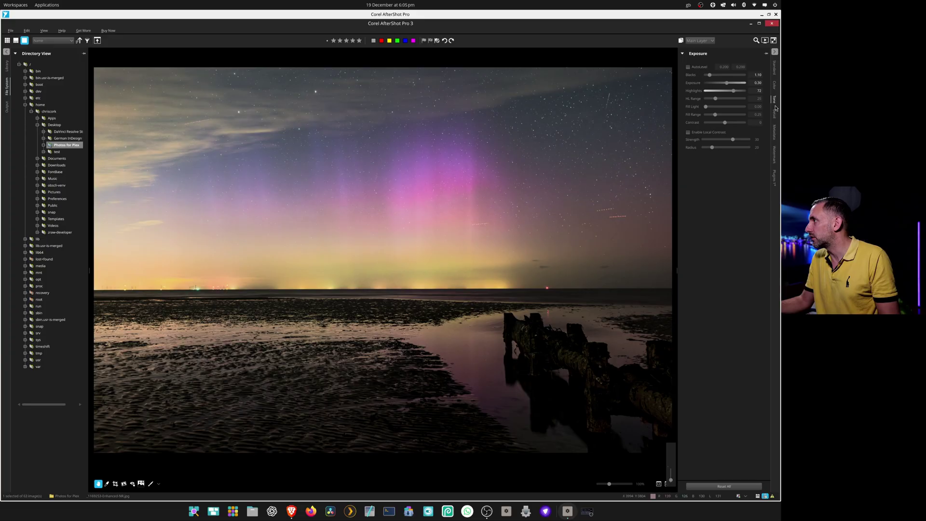
click(775, 117)
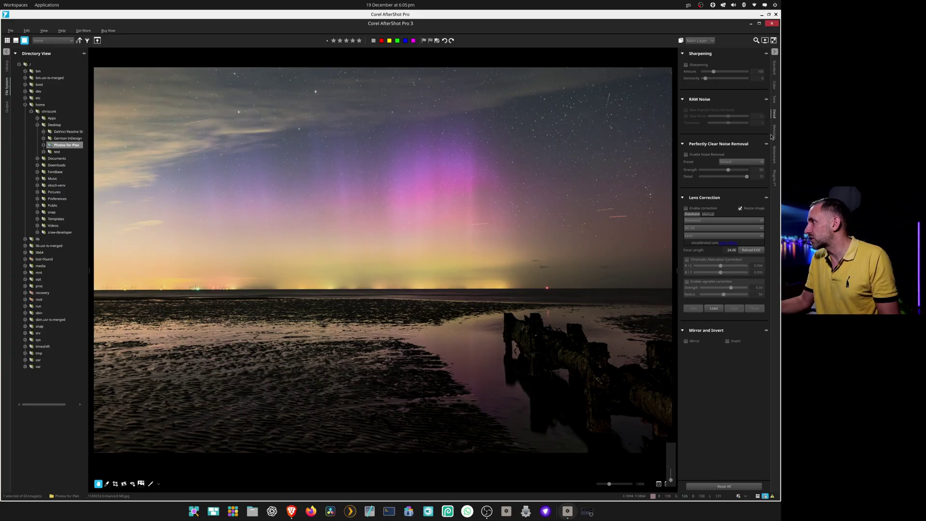
click(774, 132)
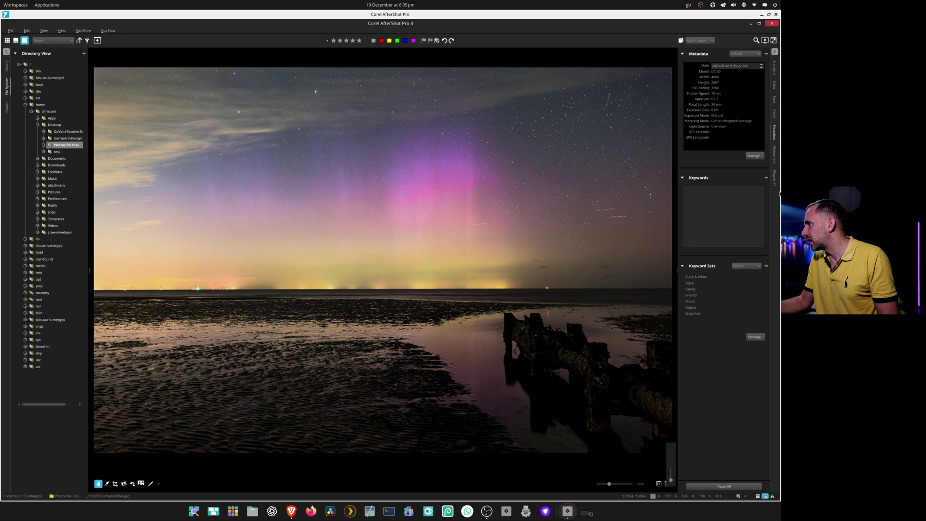
click(775, 180)
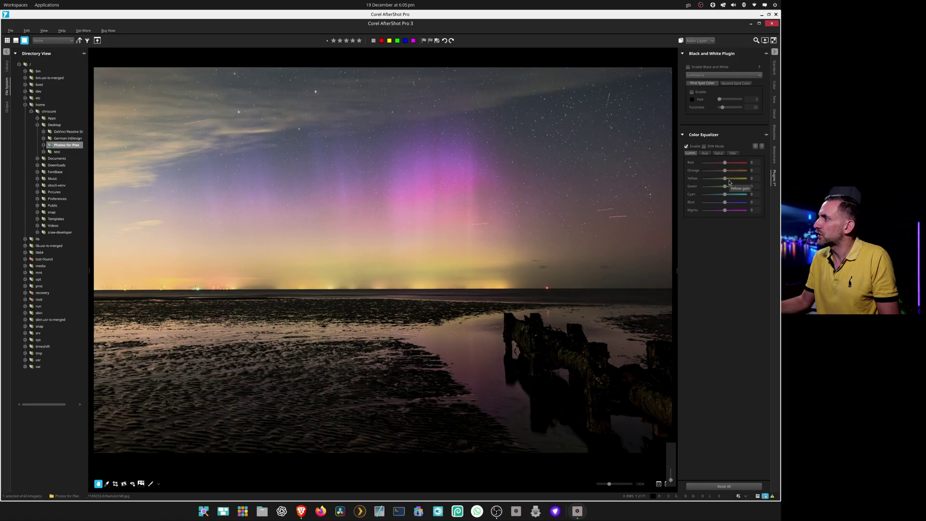
click(775, 68)
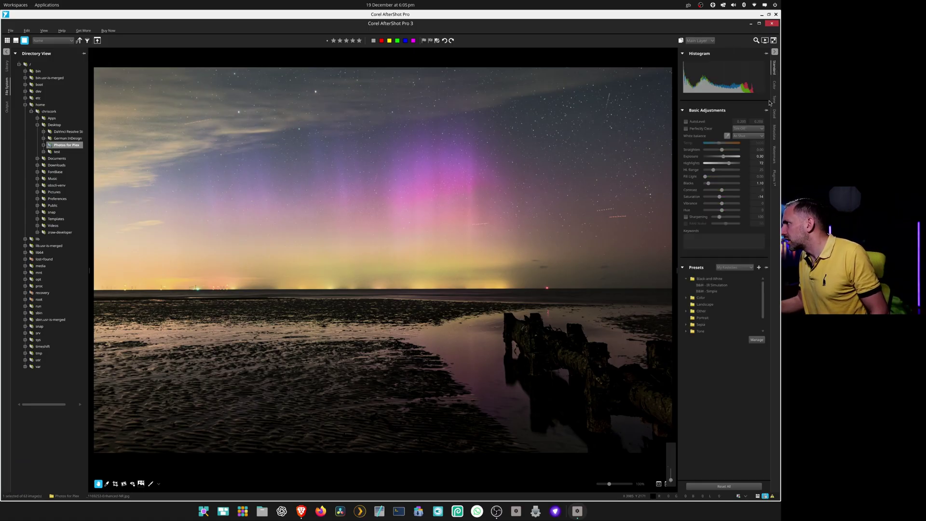
Step: Show the Color panel with curves, colour correction, colour balance and white balance for the aurora photo
click(775, 89)
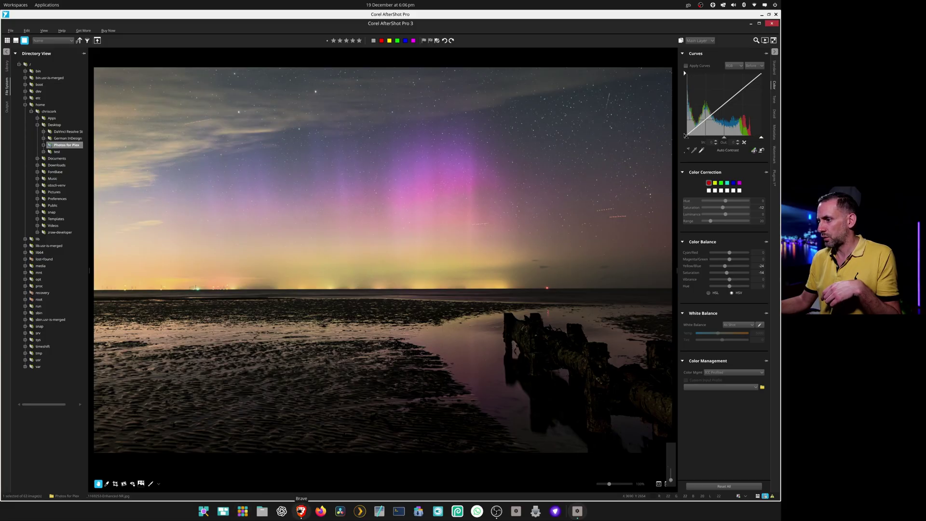
Step: In Brave, browse the AfterShot plug-ins page and open the GradFilter Pro plugin page
click(301, 511)
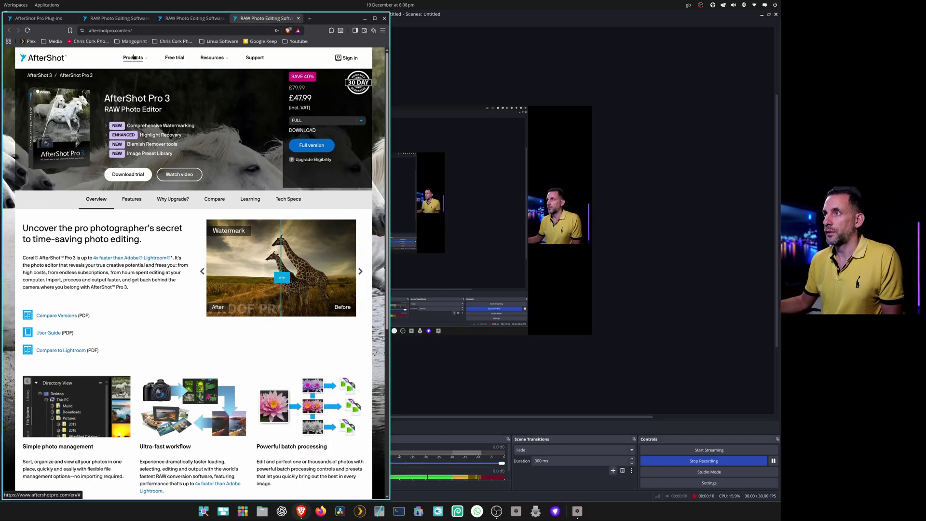
mouse_move(134, 57)
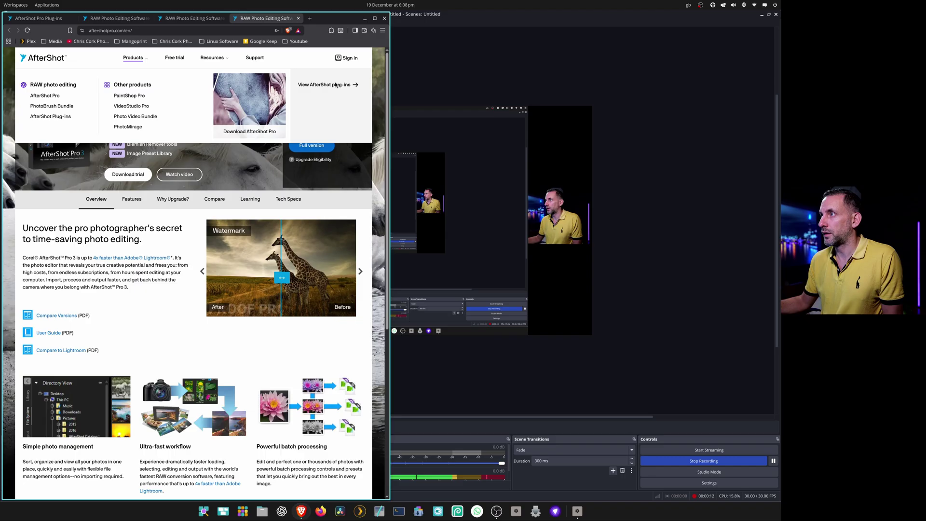
click(335, 85)
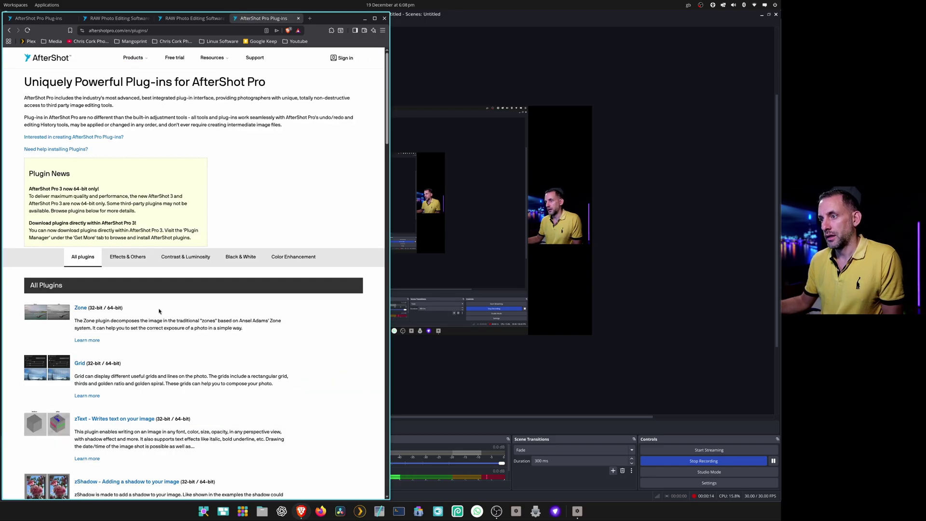
scroll(160, 311, down, 3)
scroll(159, 311, down, 3)
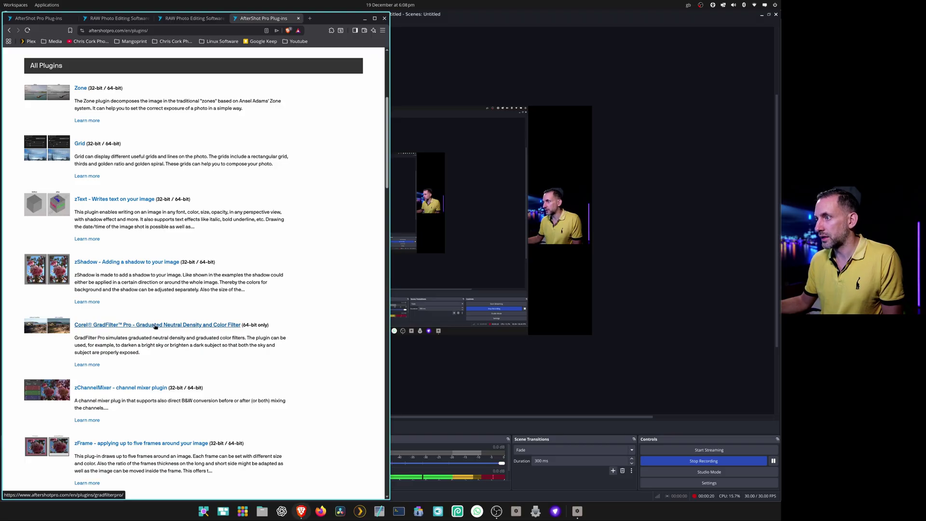
click(163, 325)
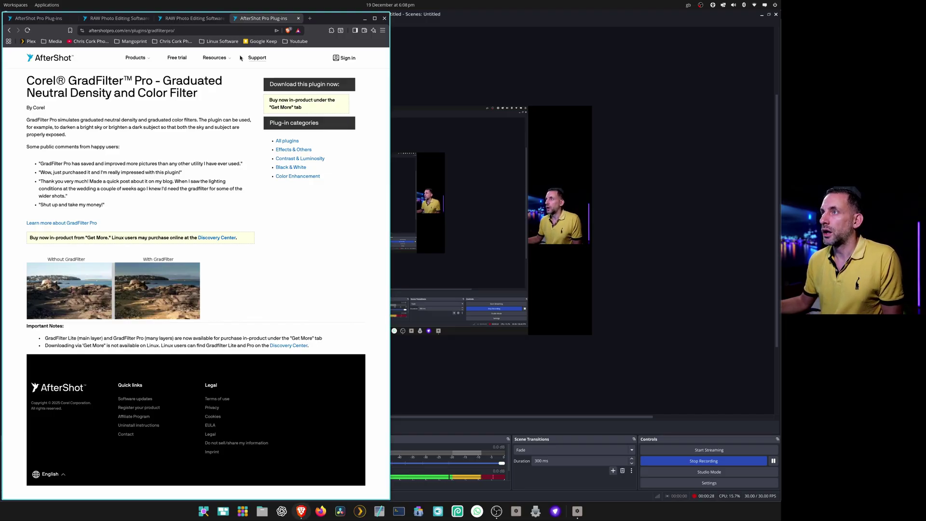
Step: Return to the AfterShot Pro 3 home page and browse its Features list
click(59, 58)
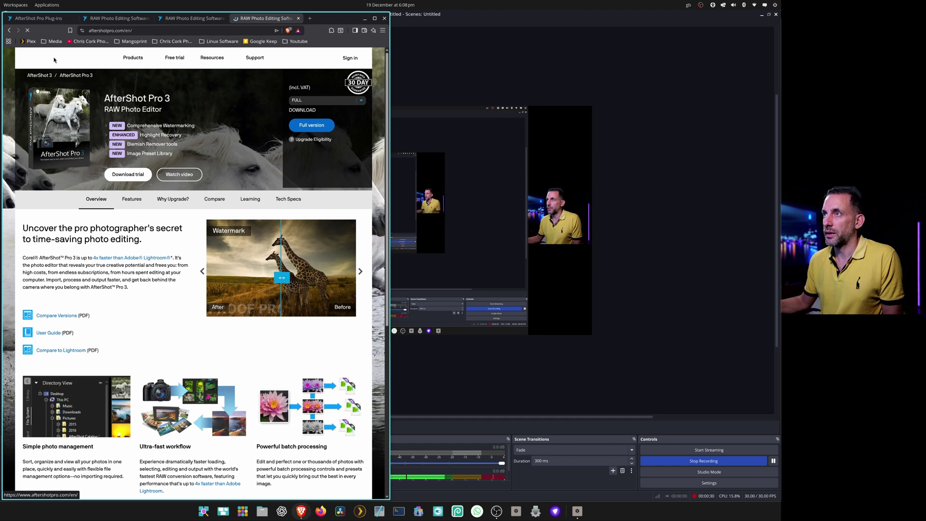
mouse_move(147, 59)
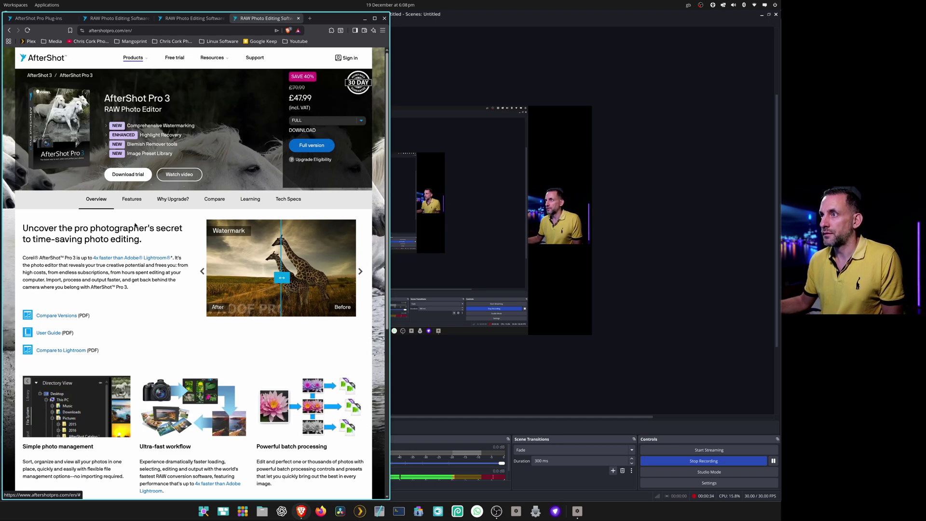
click(140, 197)
scroll(171, 261, down, 2)
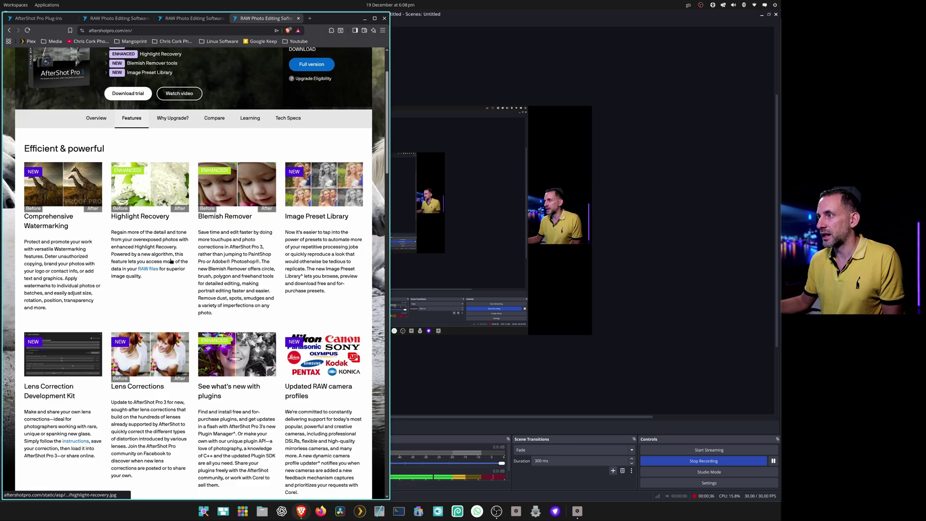
scroll(171, 261, down, 15)
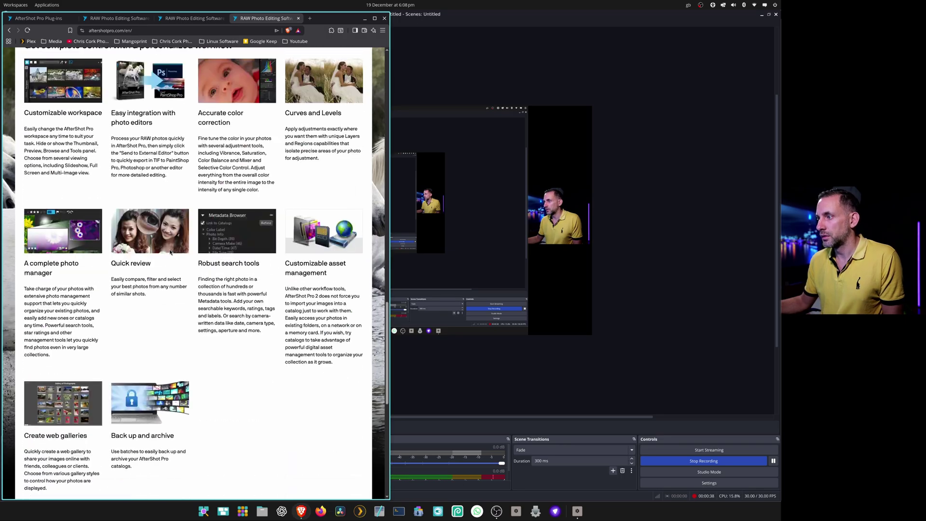
scroll(171, 252, down, 8)
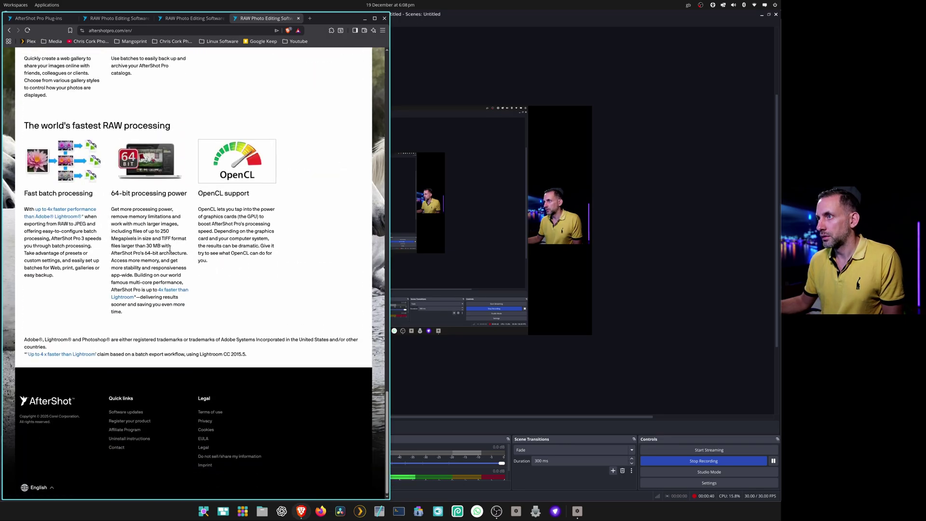
scroll(170, 249, up, 20)
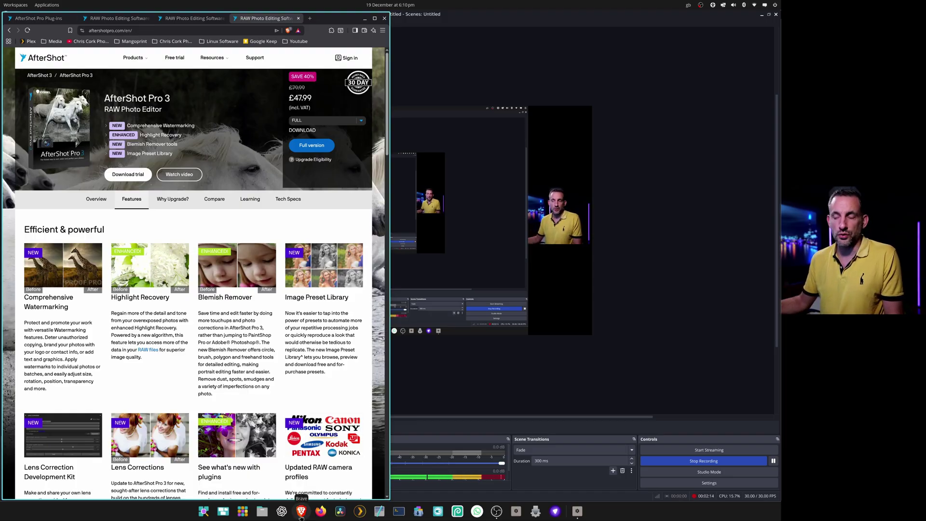
Step: Via Get More, save the Panasonic DC-S5 camera profile (panasonic_lumix_dc_s5.afzcam) to Downloads
click(577, 512)
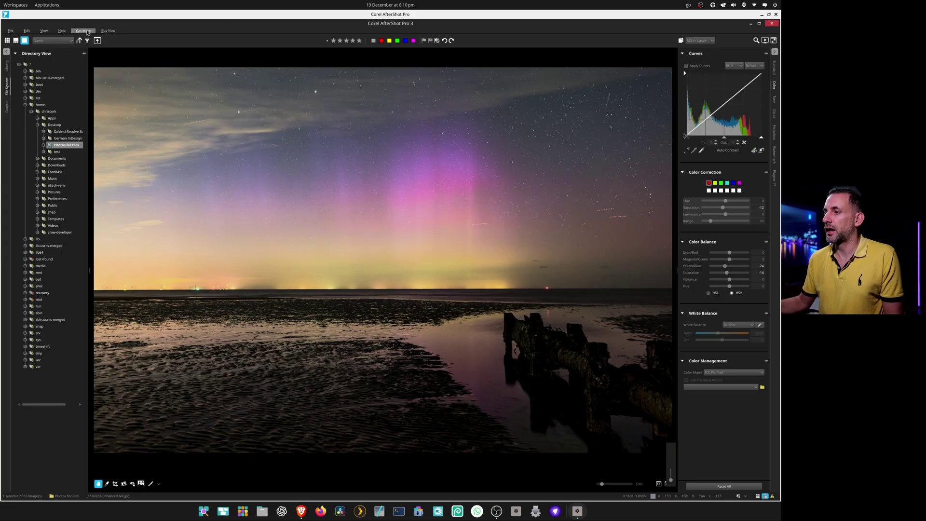
click(86, 31)
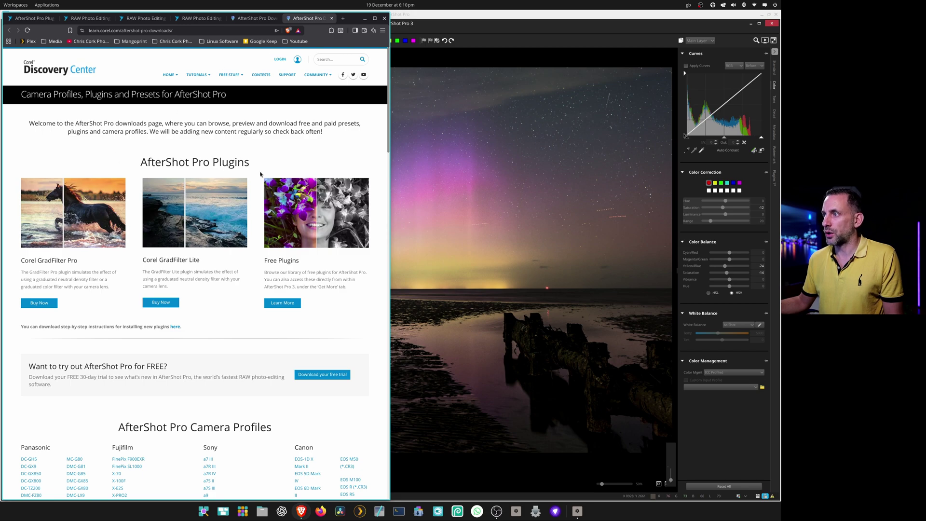
scroll(144, 343, down, 4)
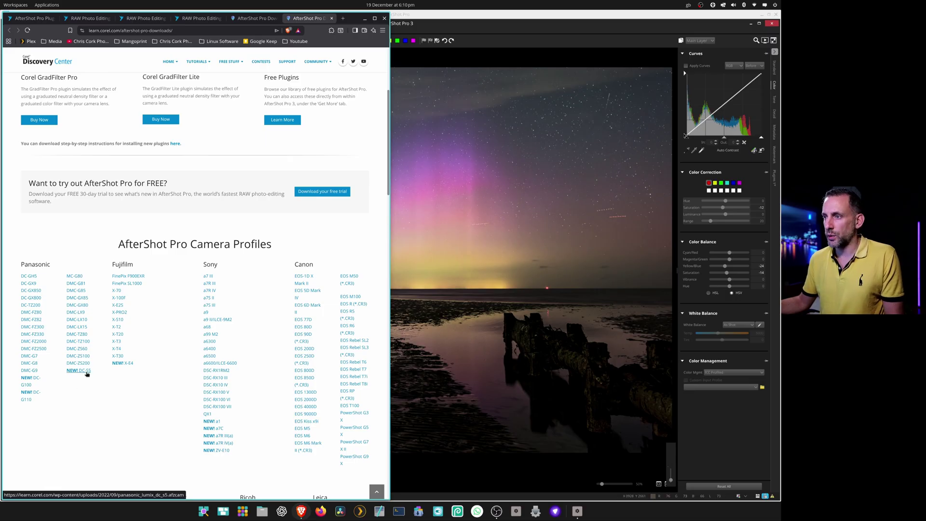
click(87, 374)
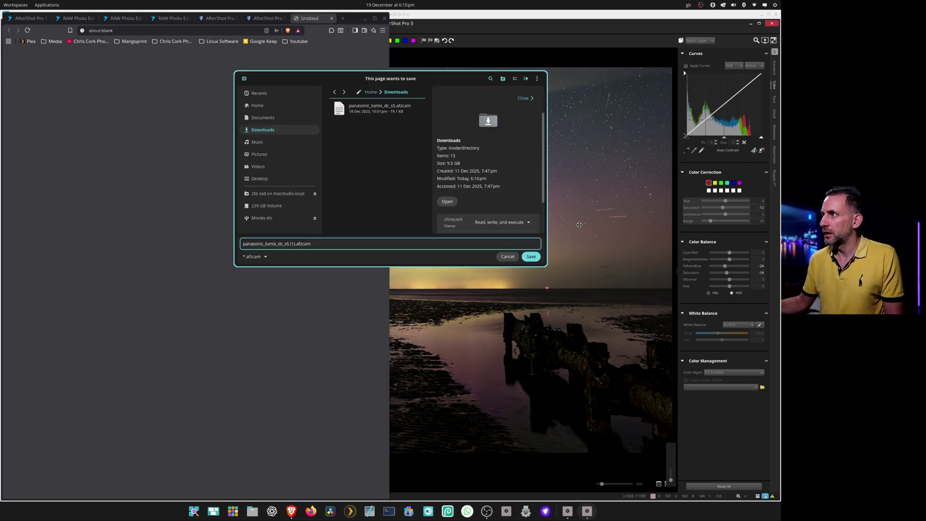
click(532, 256)
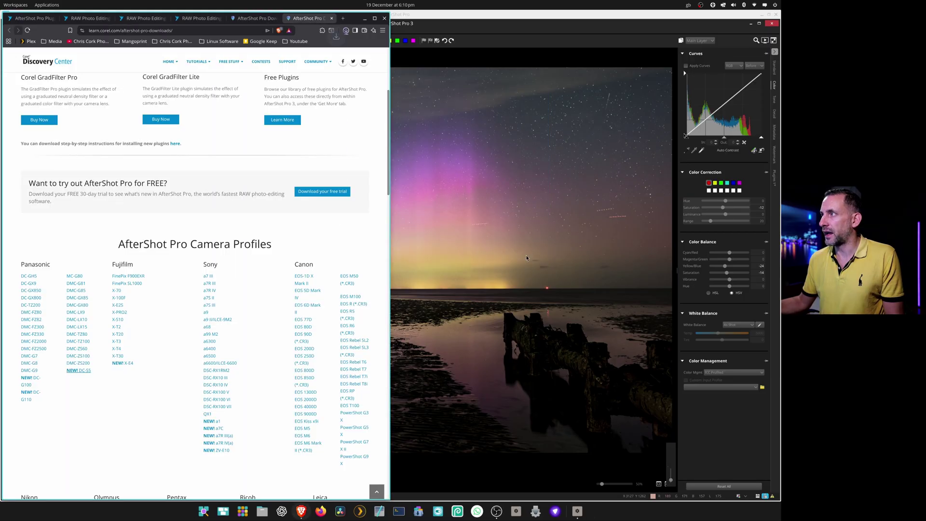
Step: Install panasonic_lumix_dc_s5.afzcam with File > Install Camera, replacing the existing DC-S5 profile
click(551, 26)
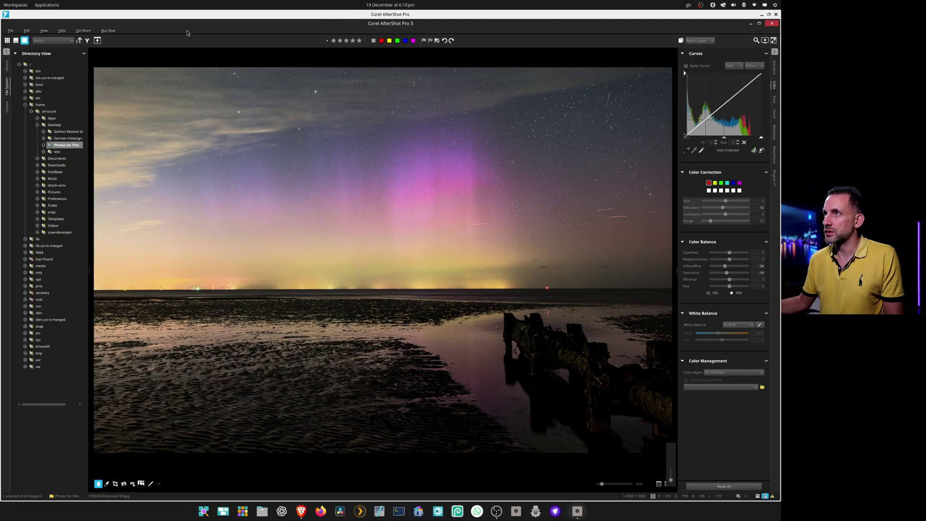
click(9, 31)
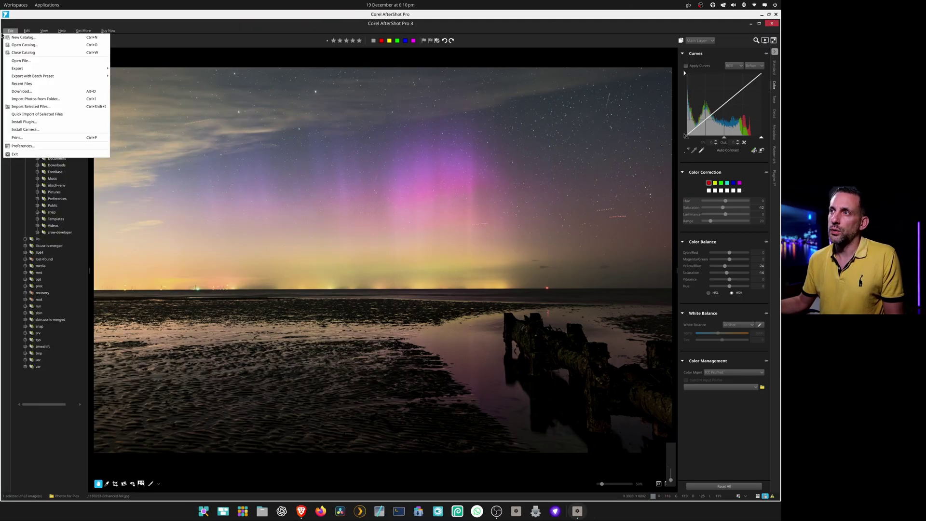
click(49, 129)
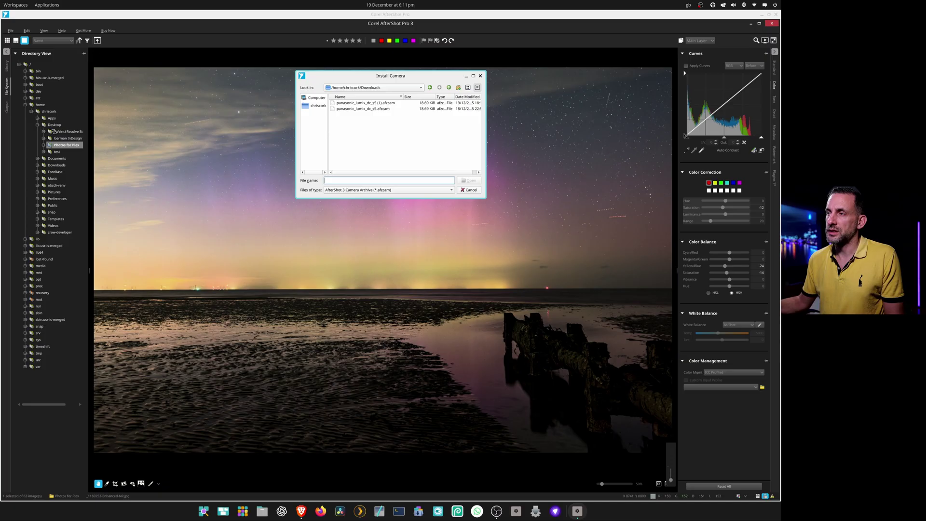
double_click(375, 106)
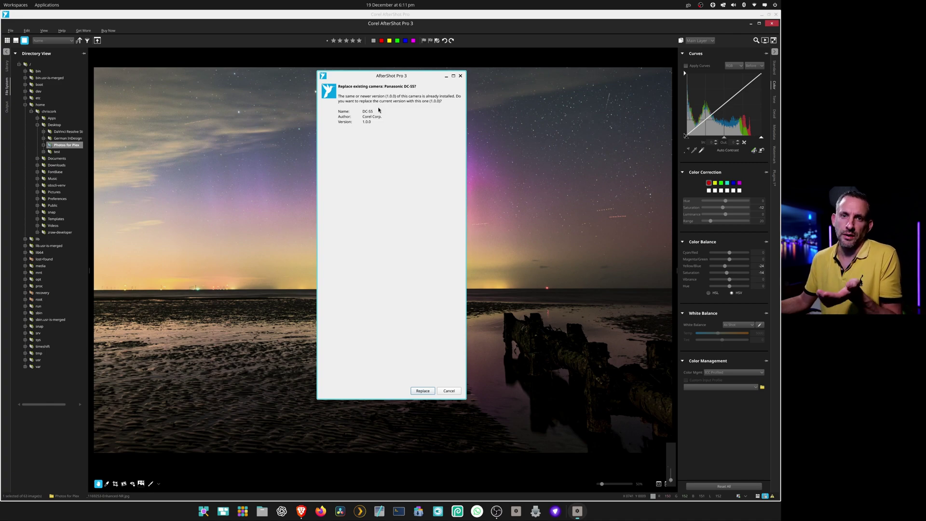
key(Return)
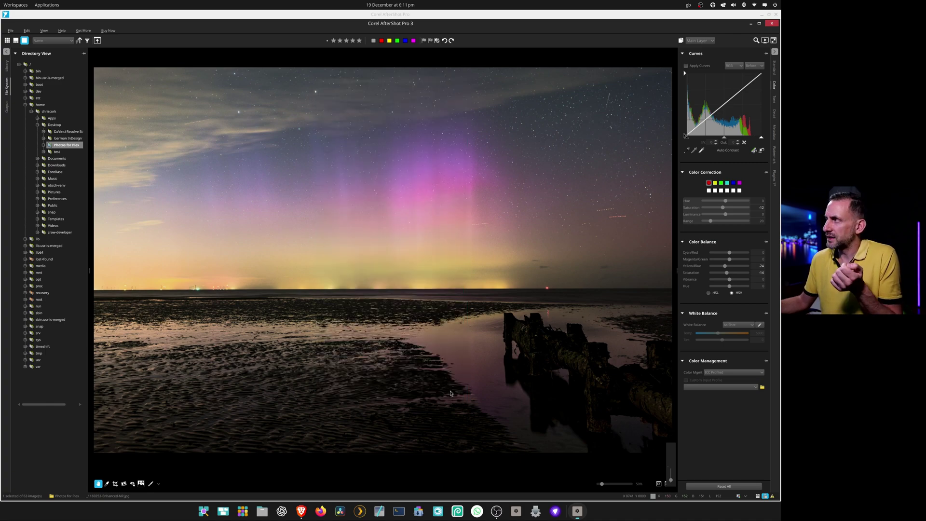
Step: Switch the right panel to Standard to show the Histogram and Basic Adjustments for the aurora photo
click(776, 69)
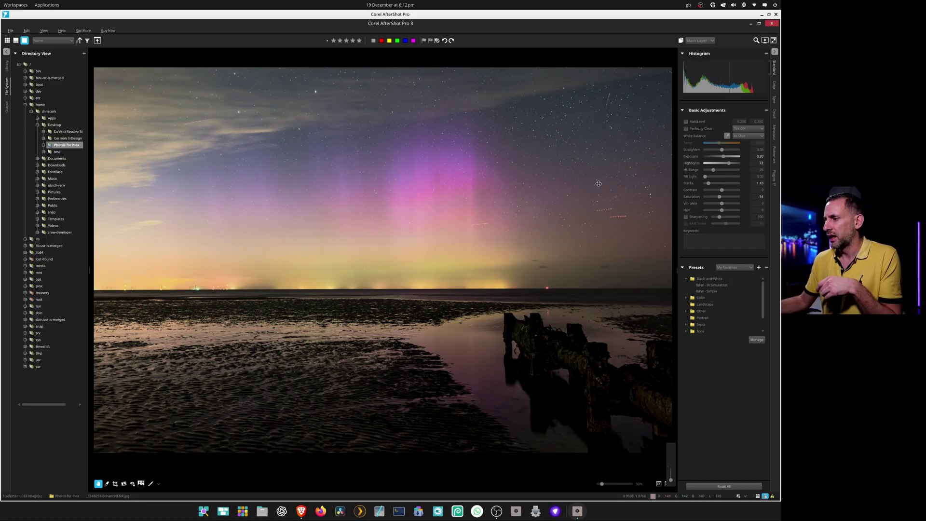
Step: In Brave's AfterShot Pro 3 product tab, open the trial download box listing Windows, Mac and Linux versions
click(300, 513)
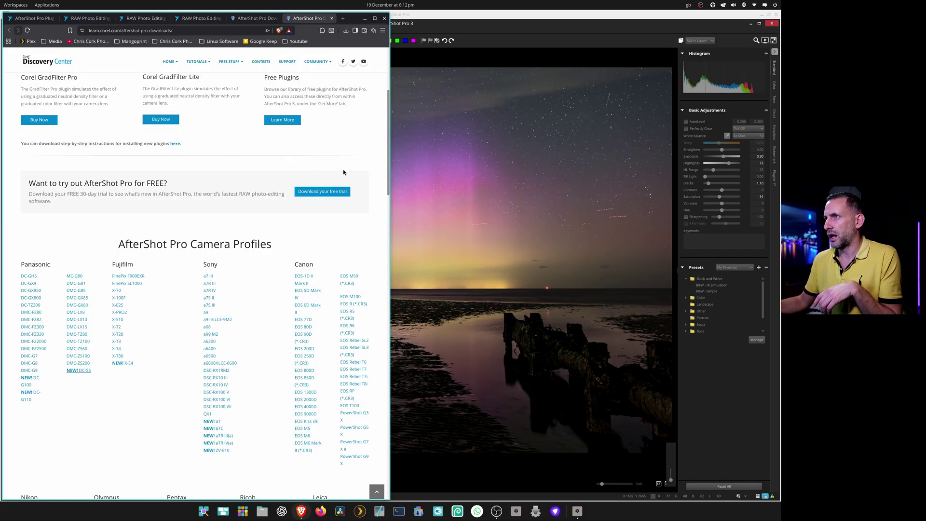
scroll(343, 173, up, 4)
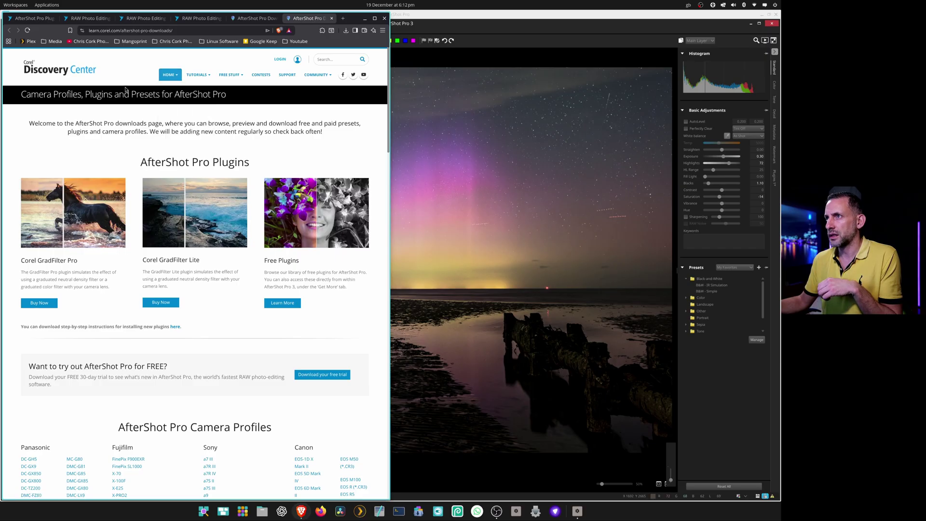
click(141, 18)
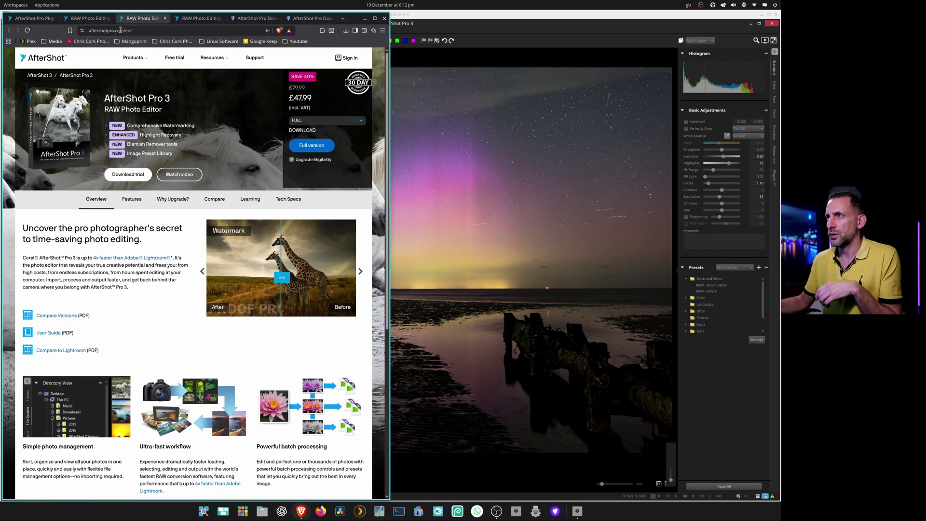
click(126, 180)
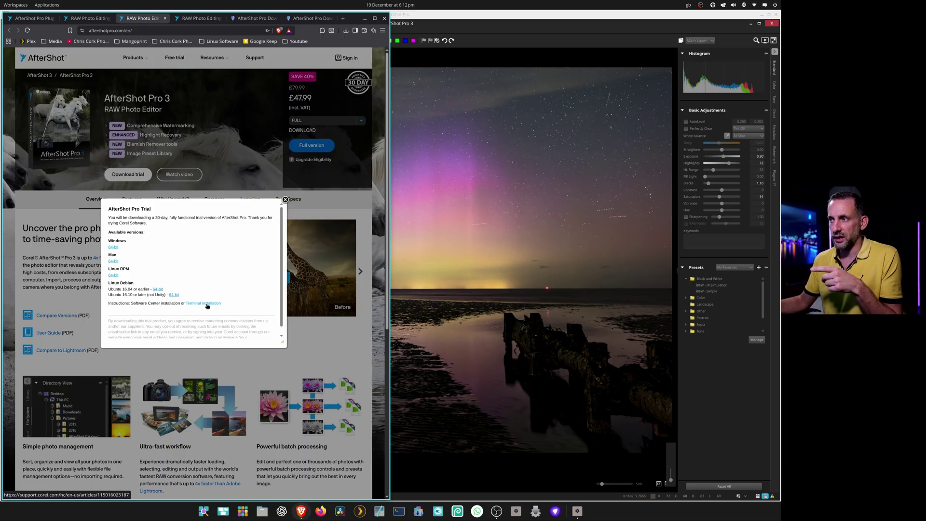
Step: Open Corel's Linux Ubuntu terminal installation article, highlight its install commands, then return to AfterShot Pro
click(207, 304)
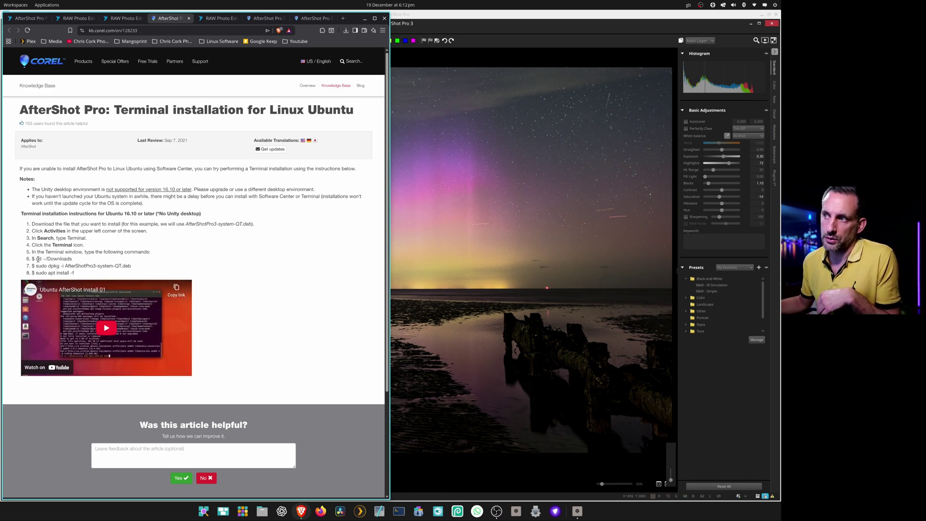
drag(32, 259, 92, 277)
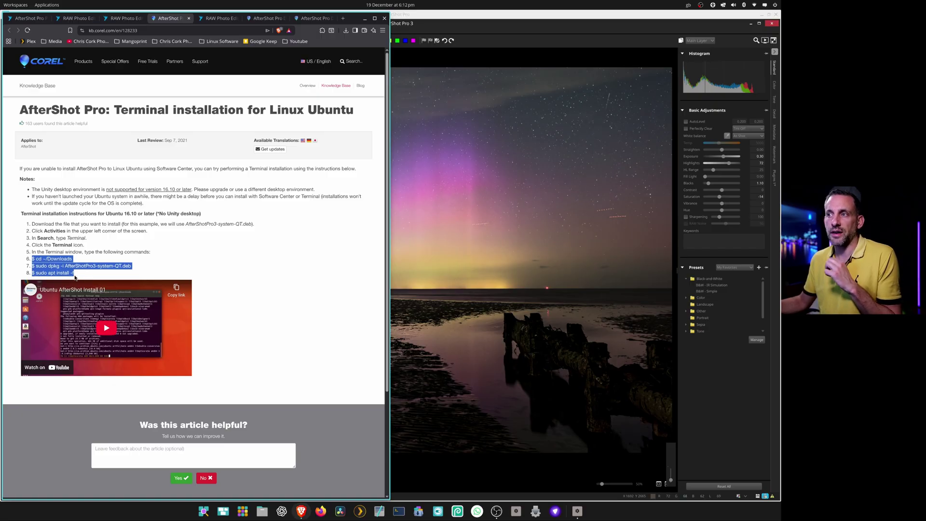
drag(59, 266, 194, 268)
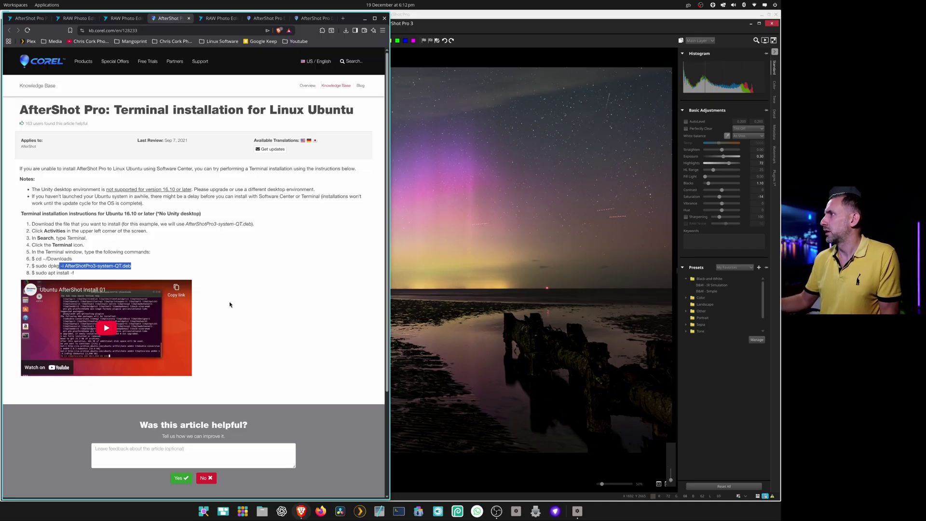
click(489, 49)
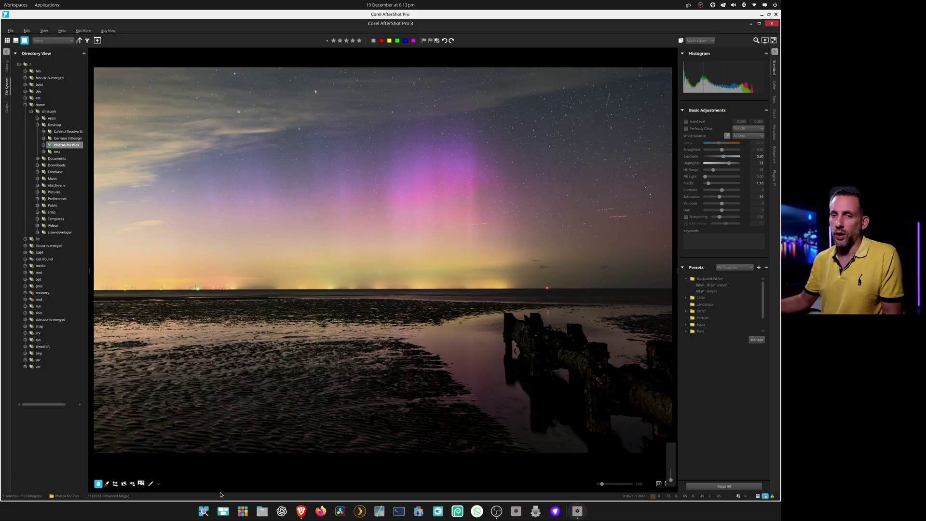
Step: Bring Brave forward and show the AfterShot Pro 3 product page's Overview section
click(302, 511)
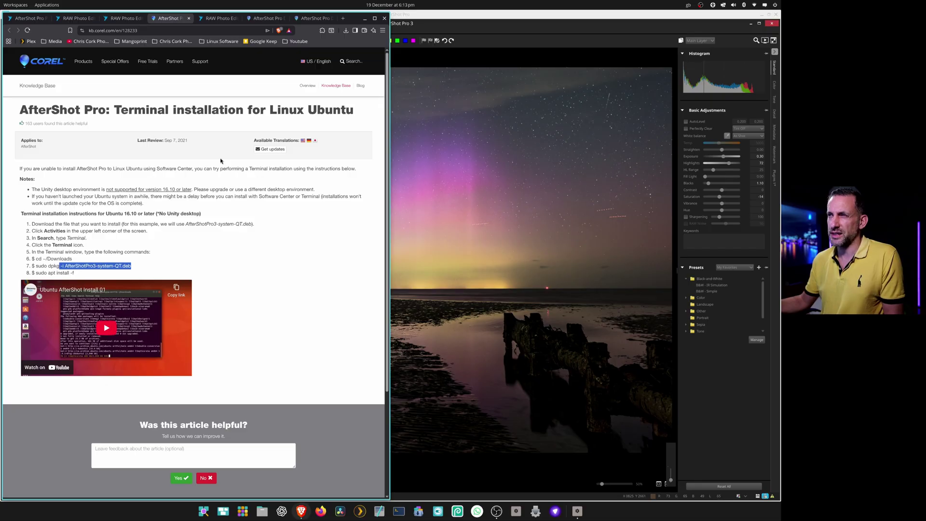
click(83, 62)
click(217, 18)
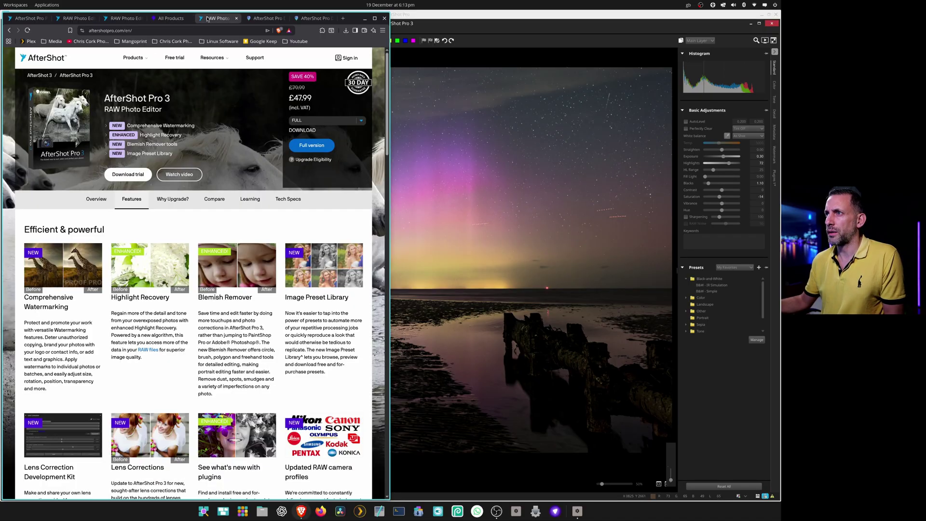
click(96, 198)
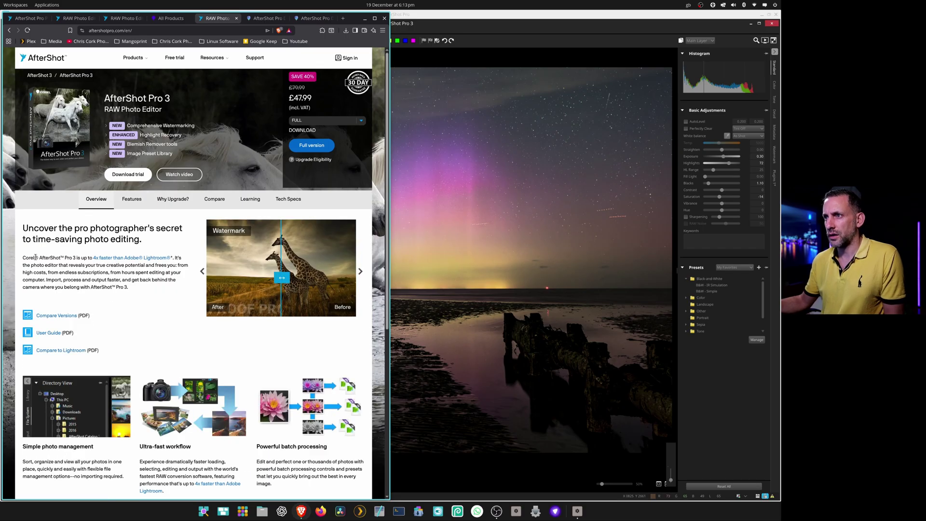